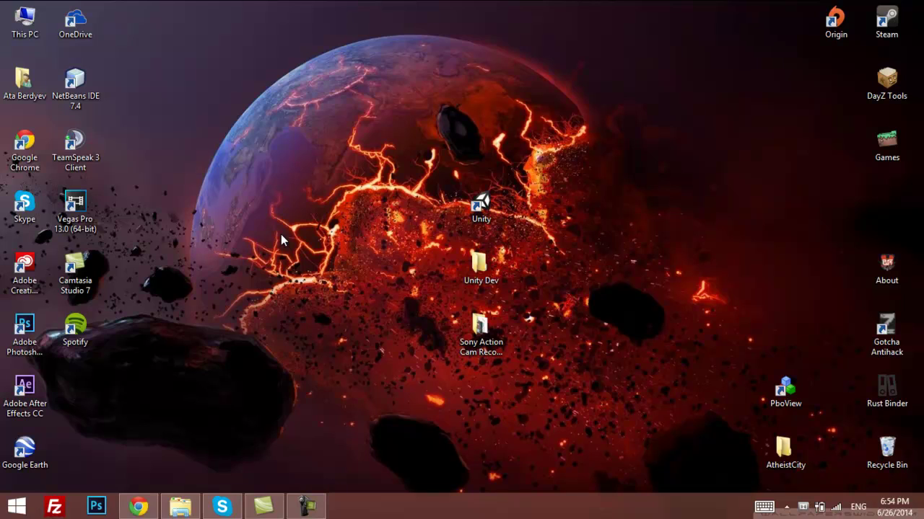
Step: Search Chrome for 'Skype msi download' and open the Skype Community thread result
left_click(138, 508)
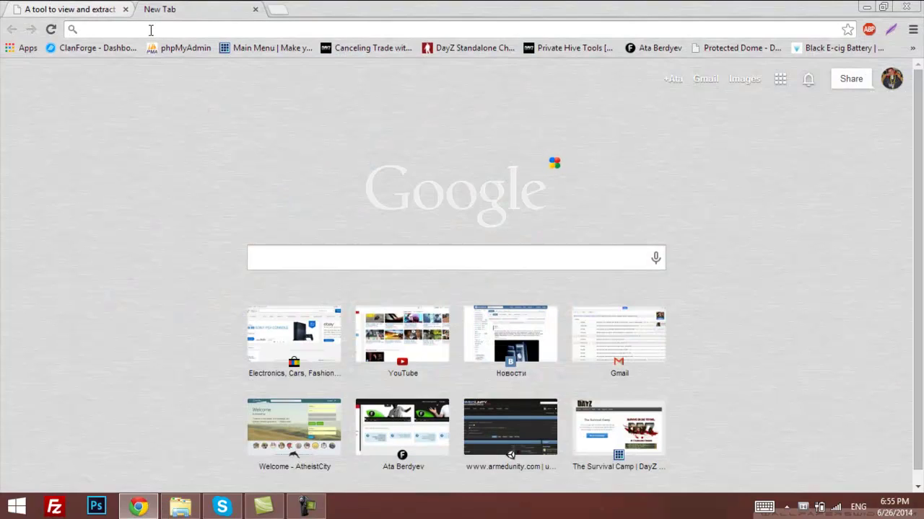
type("Skype msi d")
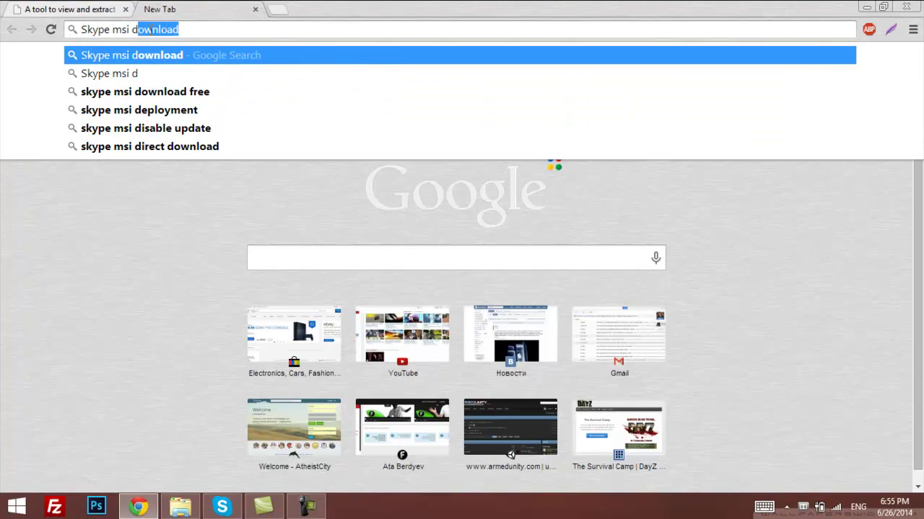
key("Return")
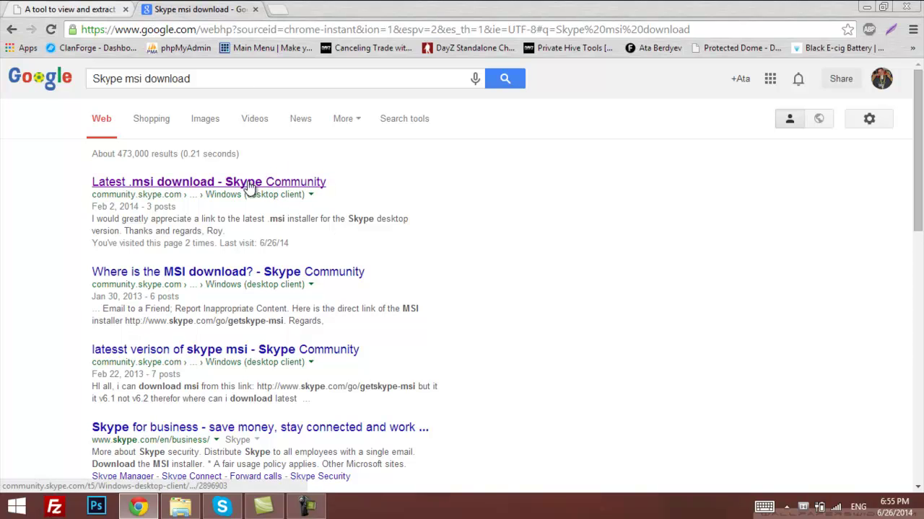
left_click(210, 181)
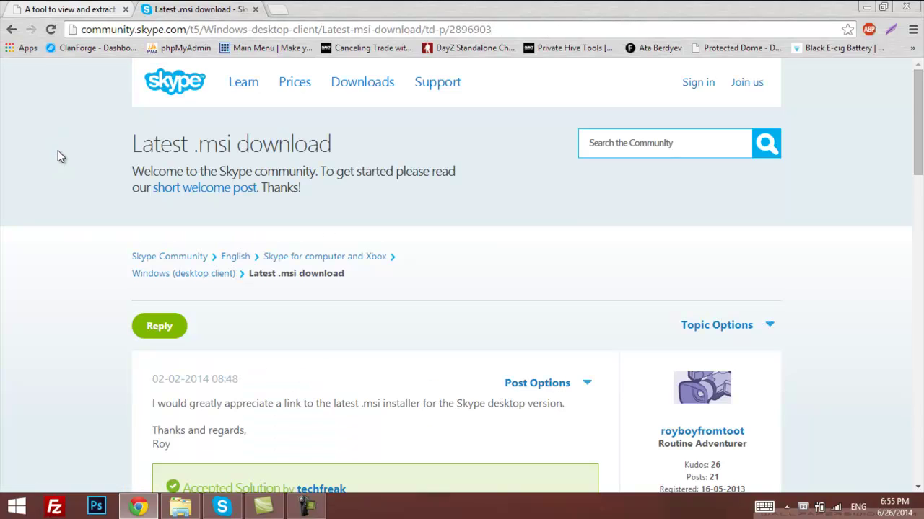
Step: Download SkypeSetup_6.13.0.104.msi from the thread and save it to the Desktop
scroll(72, 159, "down", 4)
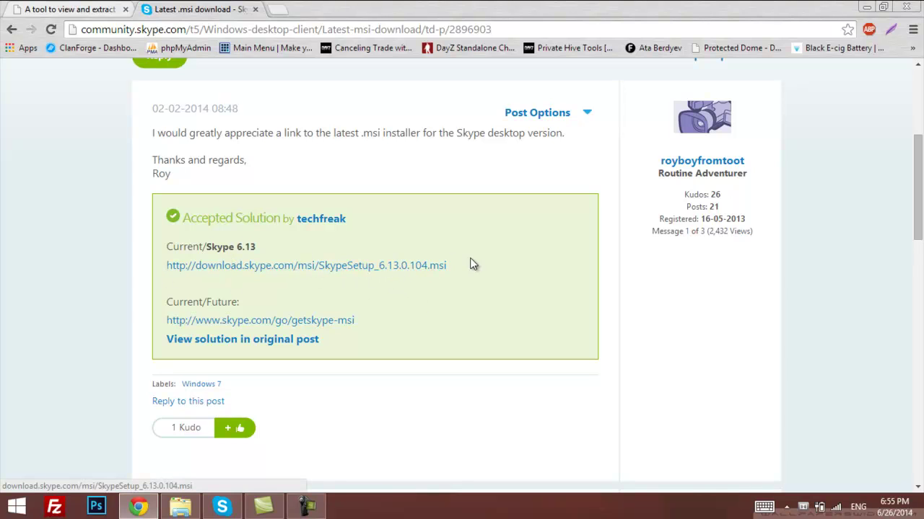
left_click(433, 267)
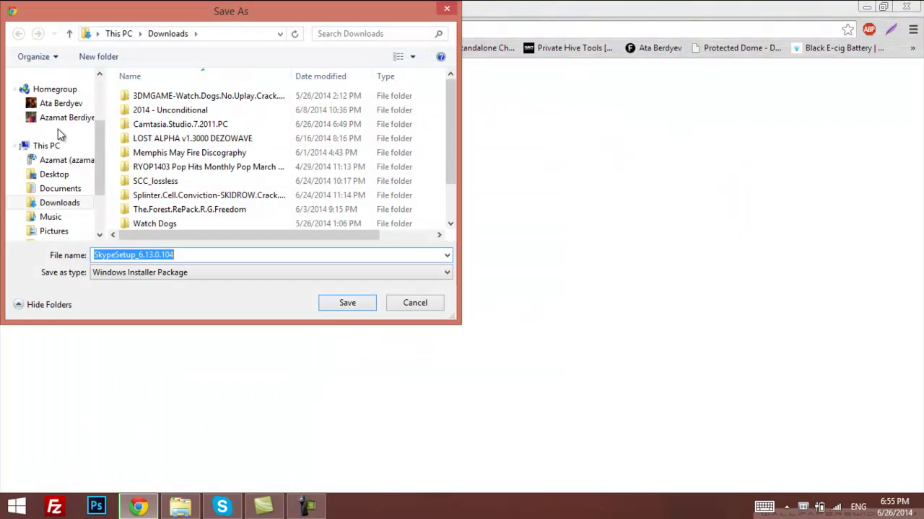
left_click(81, 101)
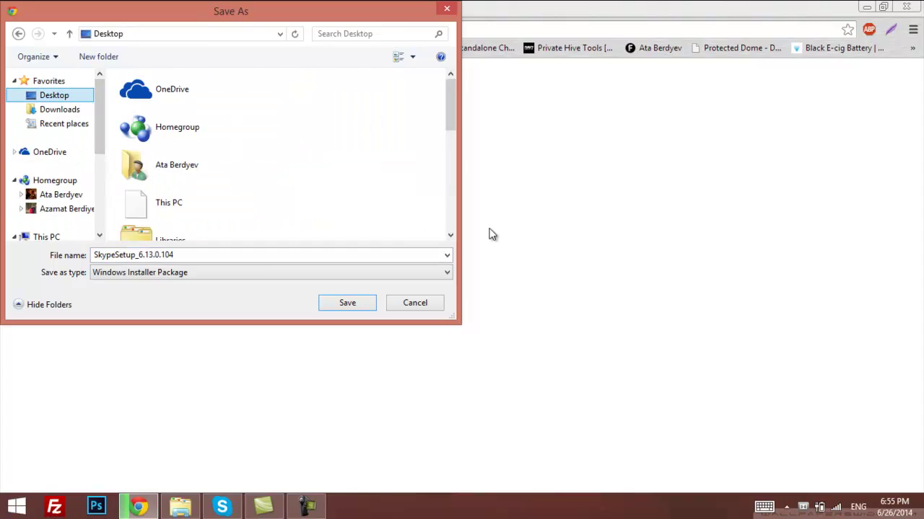
left_click(340, 303)
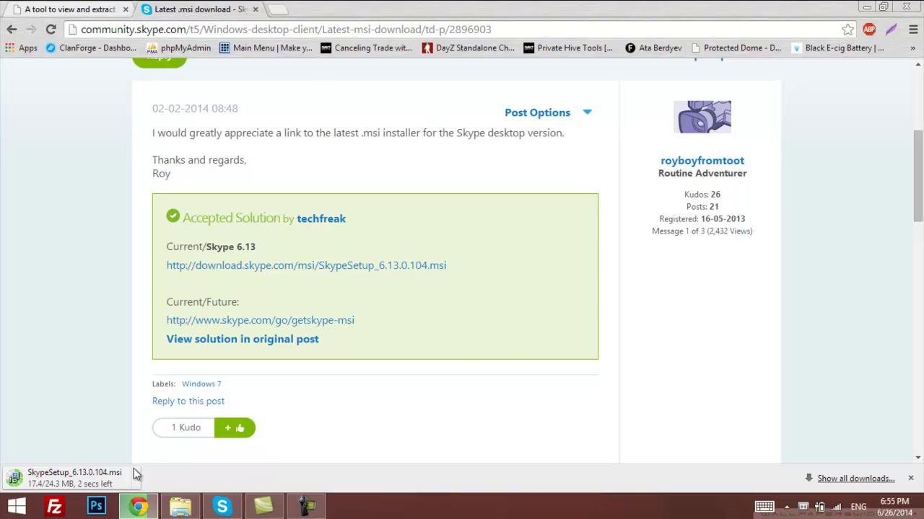
Step: Close the Skype Community tab and go to the lessmsi download page
left_click(255, 10)
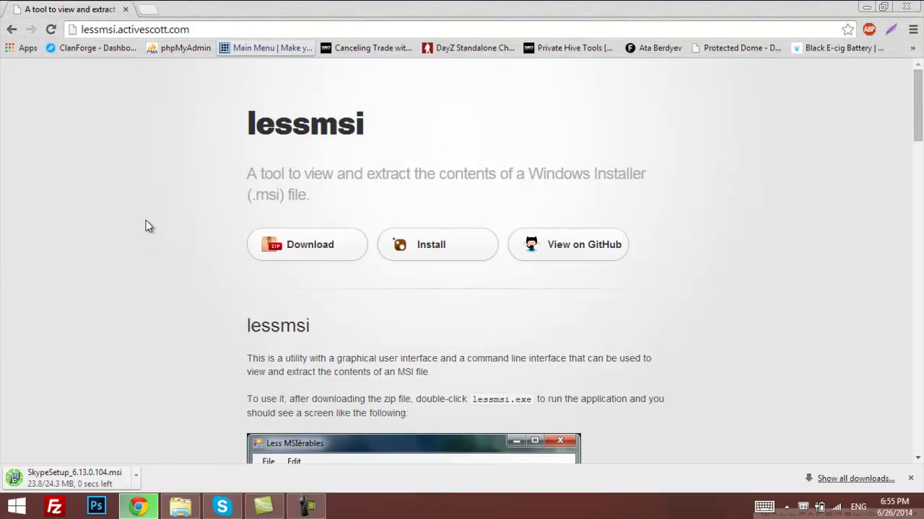
left_click(199, 29)
left_click(171, 27)
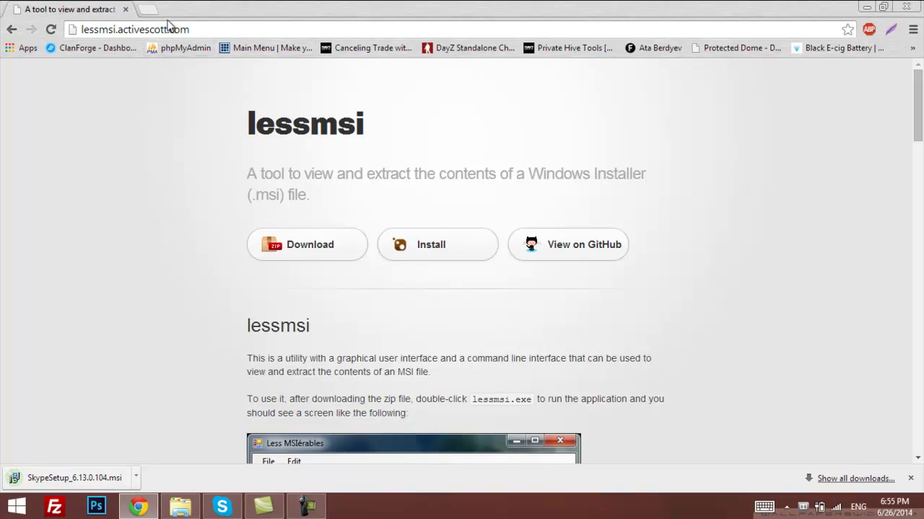
left_click(319, 255)
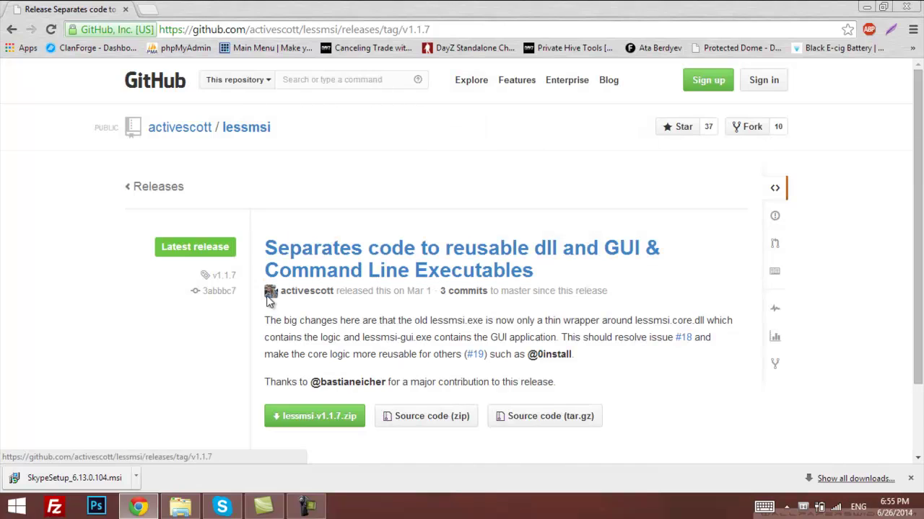
Step: Save lessmsi-v1.1.7.zip from GitHub to the Desktop and minimize Chrome
scroll(707, 343, "down", 1)
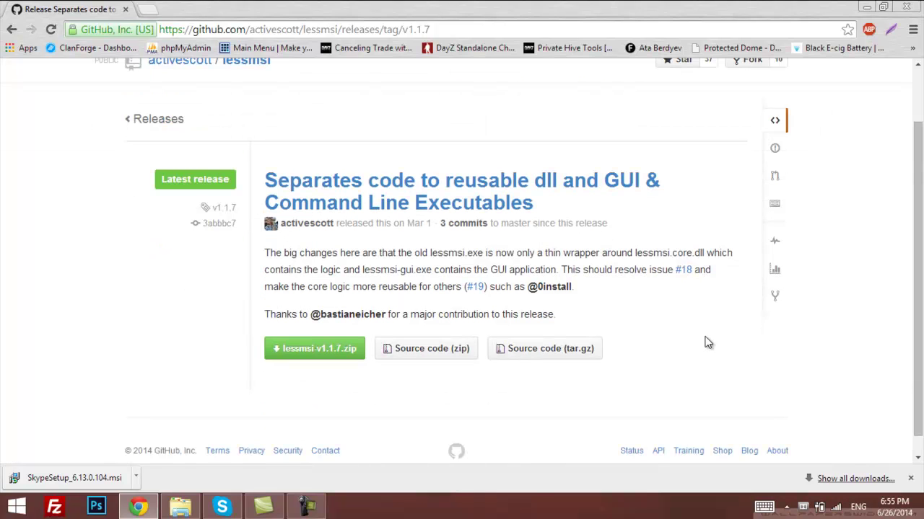
left_click(294, 350)
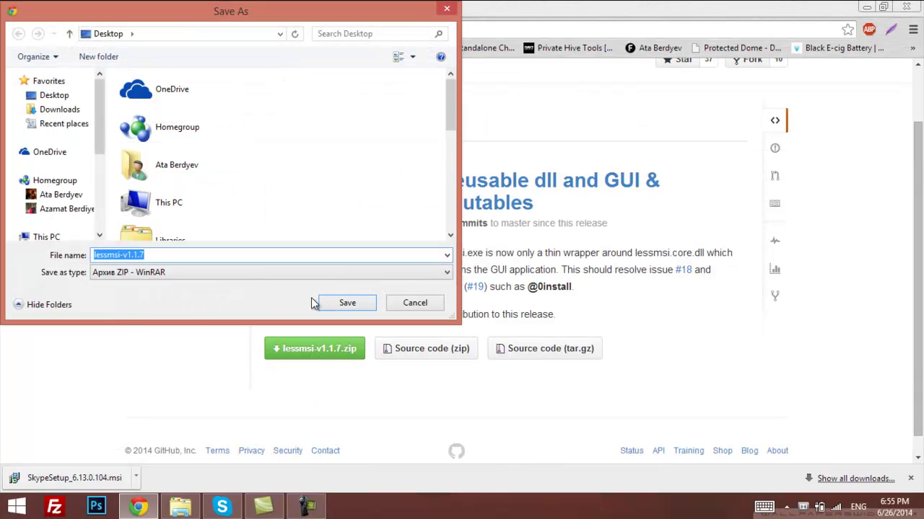
left_click(349, 303)
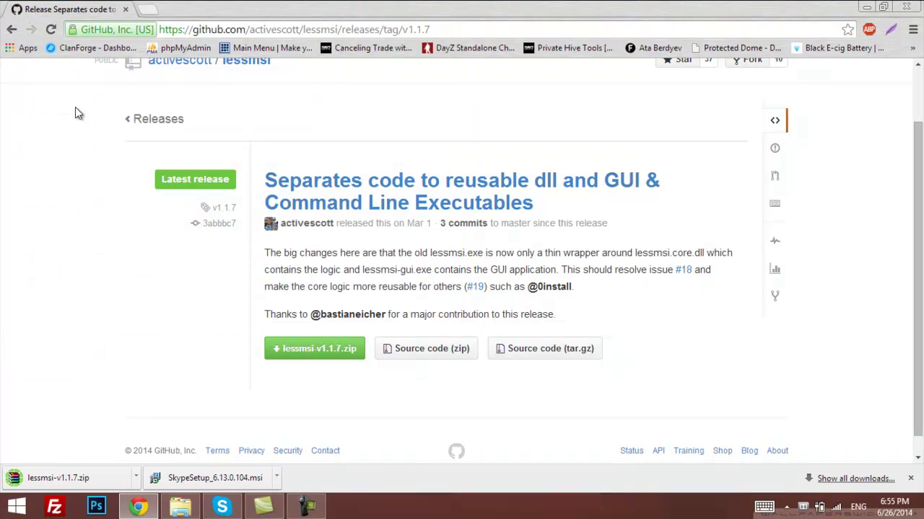
key("super+d")
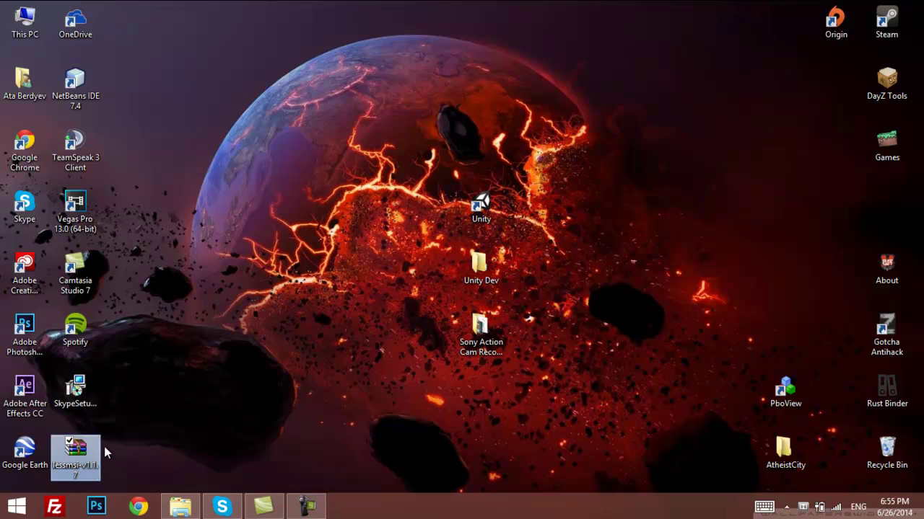
Step: Arrange the desktop icons and extract the lessmsi zip with WinRAR into lessmsi-v1.1.7
left_click_drag(104, 447, 206, 386)
left_click_drag(90, 389, 192, 332)
left_click_drag(222, 316, 251, 328)
left_click(176, 390)
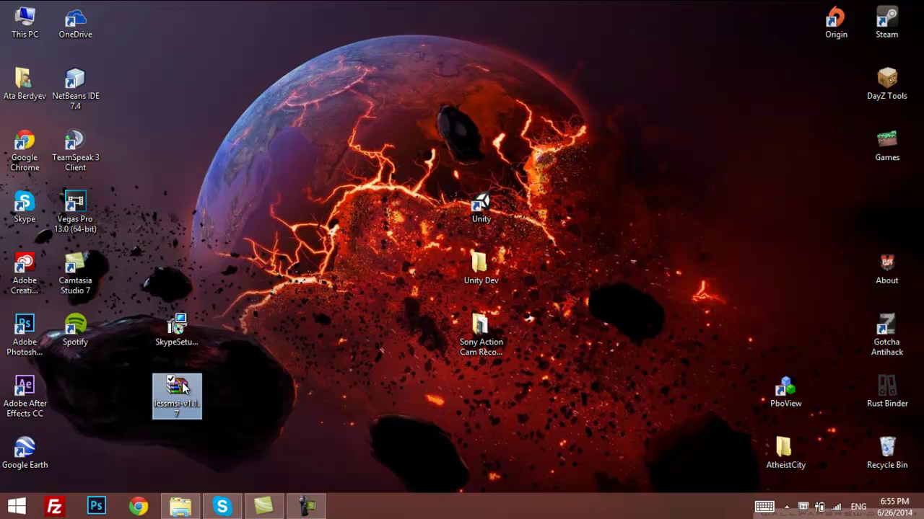
right_click(182, 381)
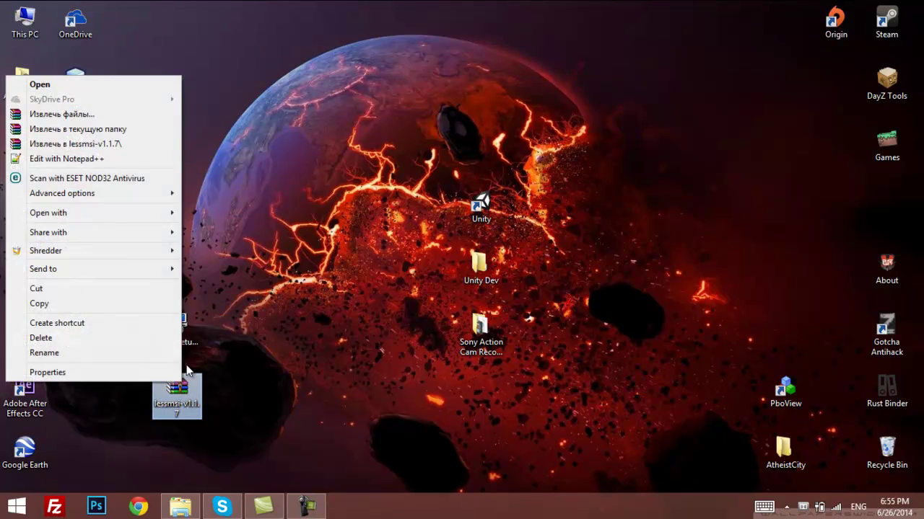
left_click(135, 145)
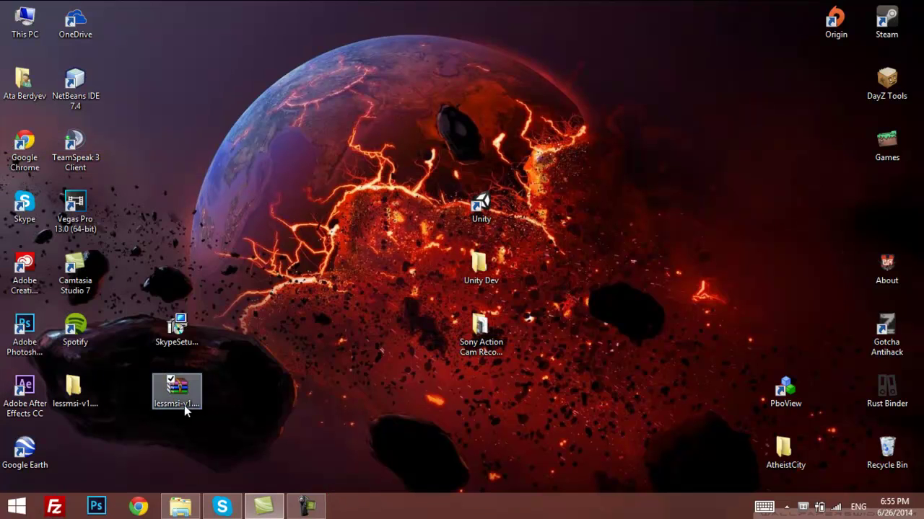
Step: Place the lessmsi-v1.1.7 folder above the Skype installer and open it
left_click_drag(241, 411, 197, 390)
left_click_drag(75, 389, 176, 266)
key("Return")
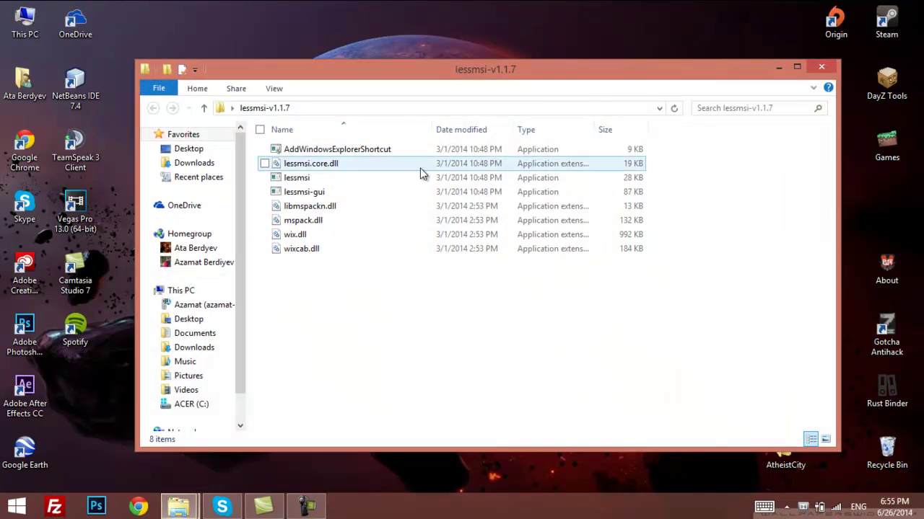
Step: Launch lessmsi-gui and position its window beside the folder
double_click(604, 180)
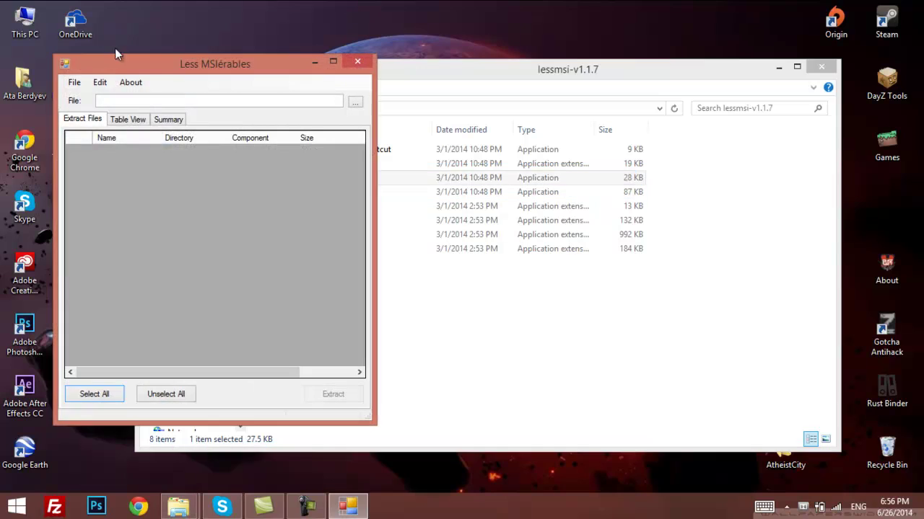
left_click_drag(163, 68, 469, 68)
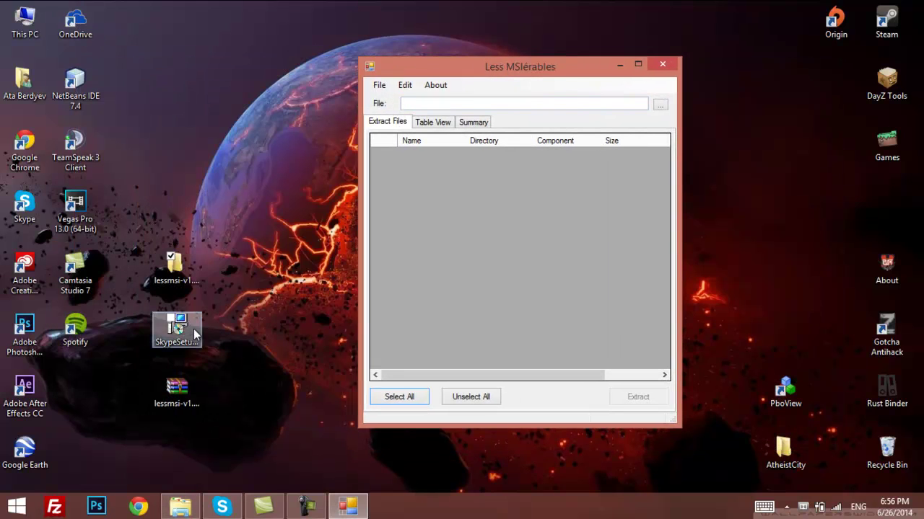
left_click_drag(574, 71, 572, 76)
Step: Open SkypeSetup_6.13.0.104.msi from the Desktop in Less MSIérables
left_click(660, 108)
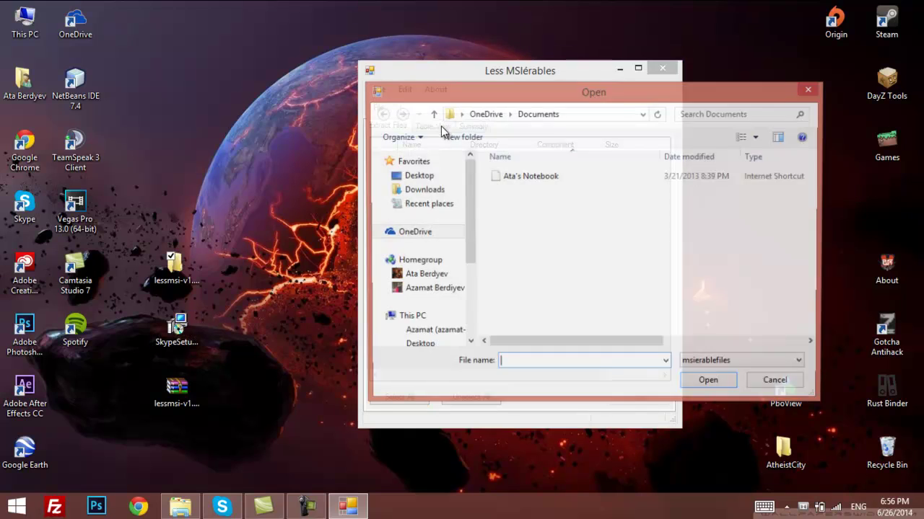
left_click(418, 177)
scroll(722, 217, "down", 5)
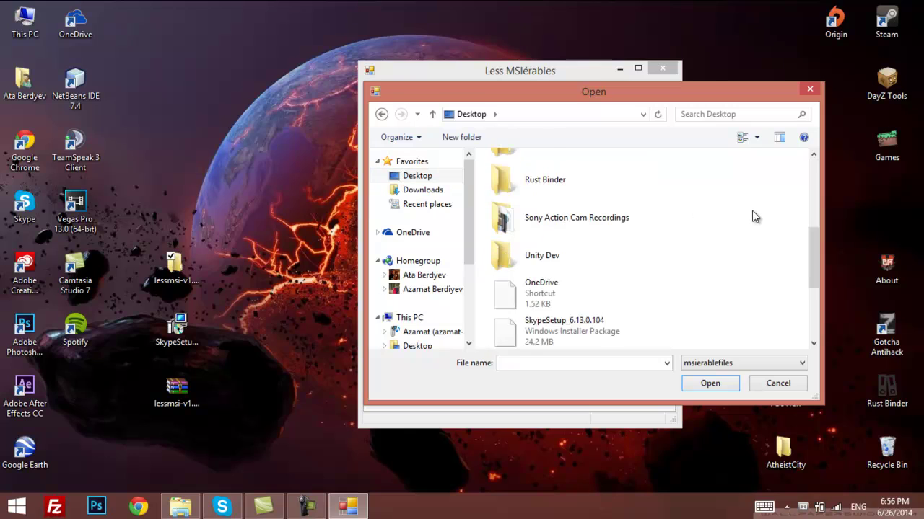
double_click(526, 340)
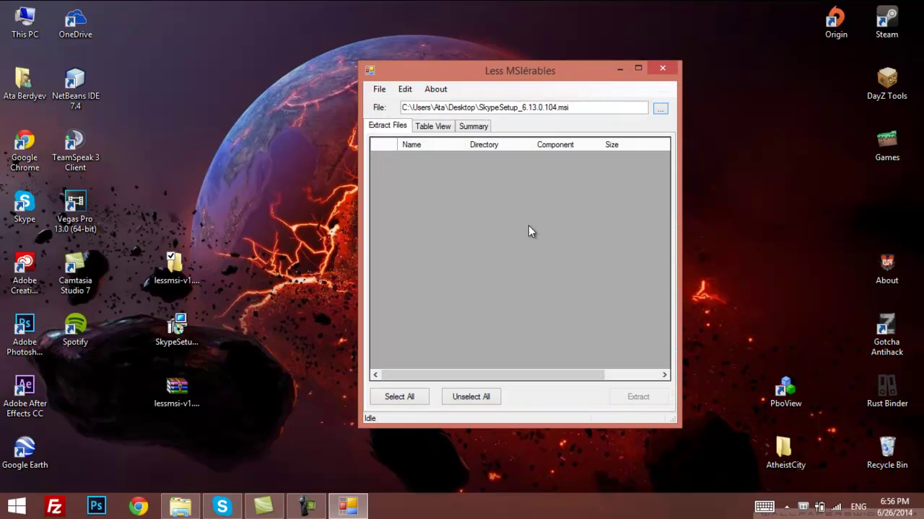
left_click_drag(437, 70, 419, 64)
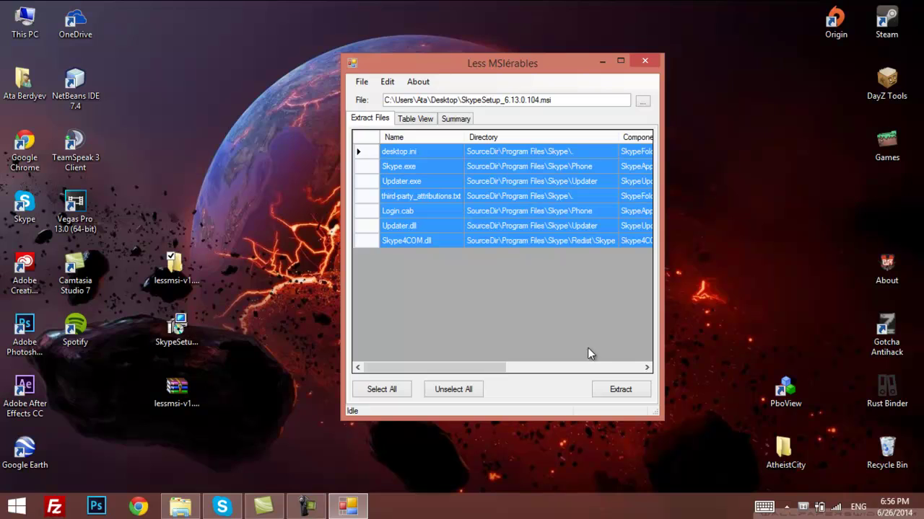
Step: Extract the MSI's seven files into a new Desktop folder named Skype
left_click(614, 392)
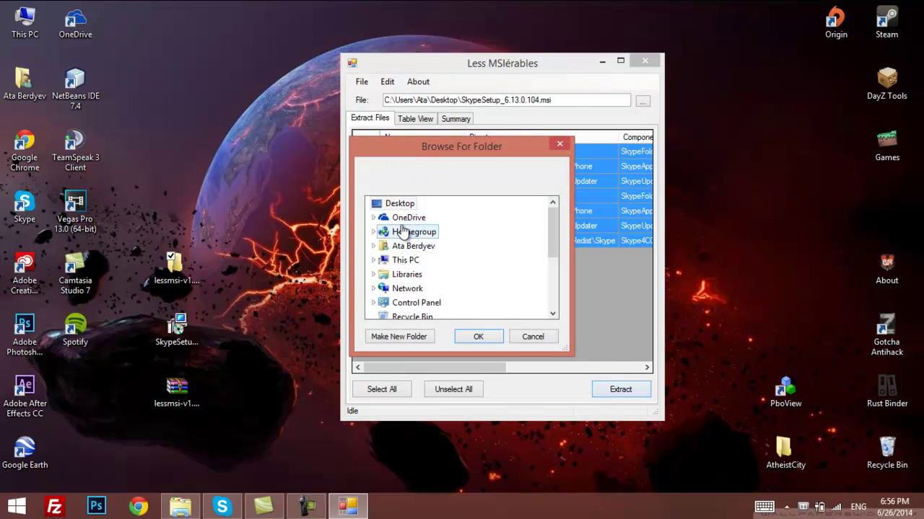
left_click(432, 335)
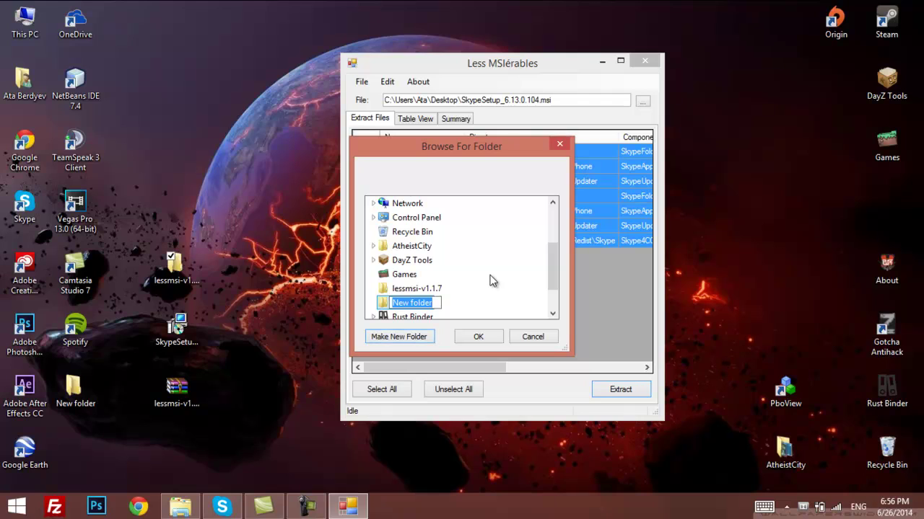
type("Skype")
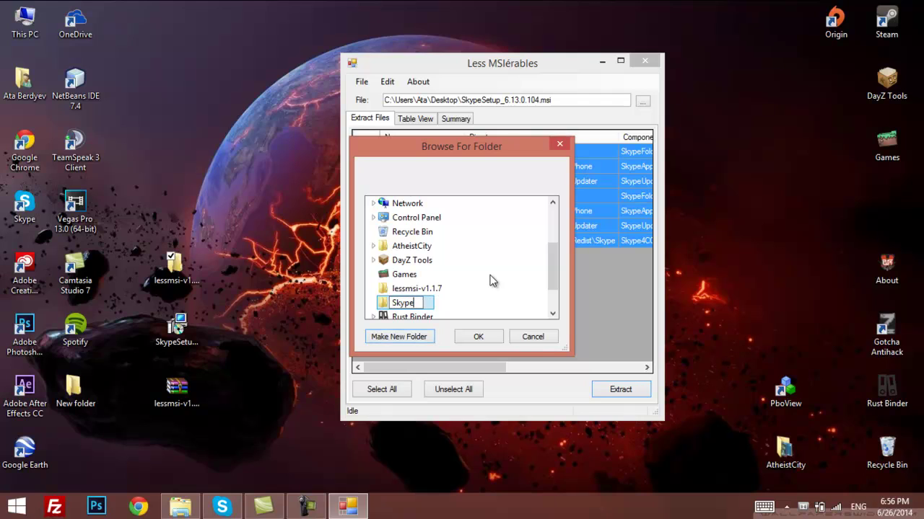
left_click(478, 336)
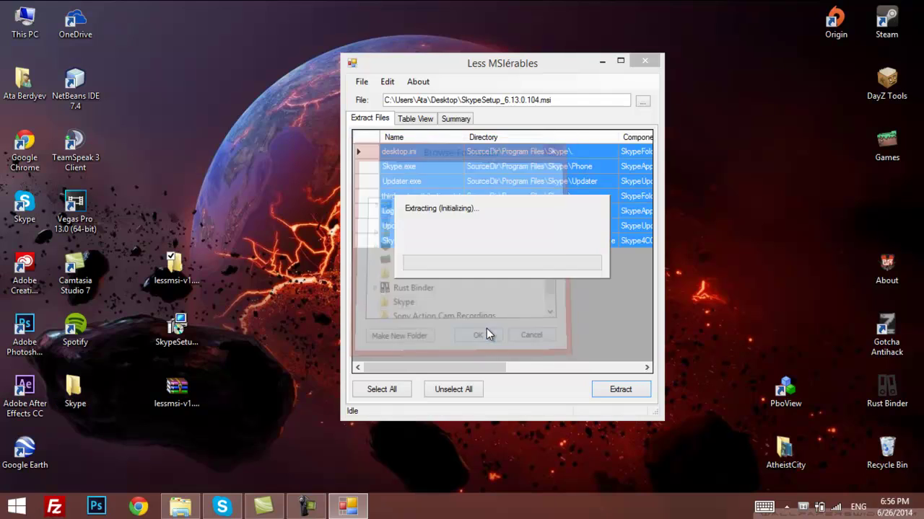
Step: Close lessmsi and sign out of the installed Skype
left_click(645, 62)
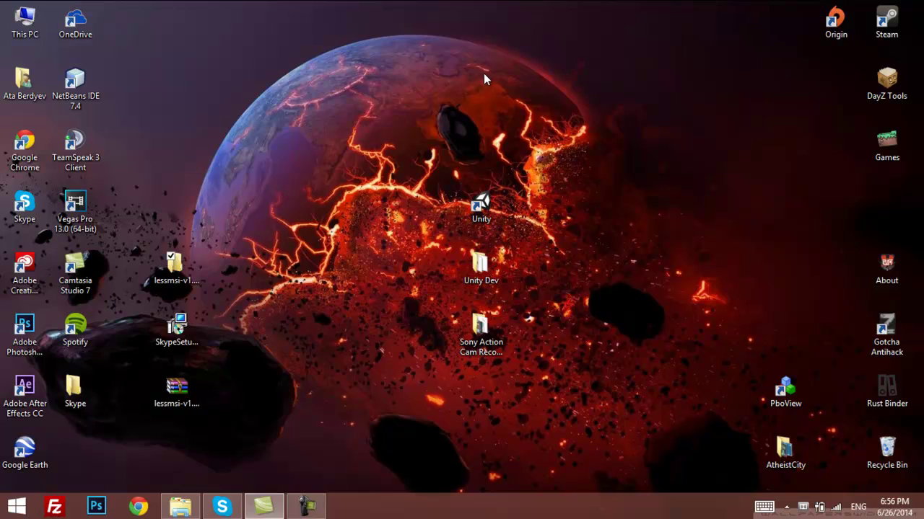
left_click(222, 506)
left_click(43, 170)
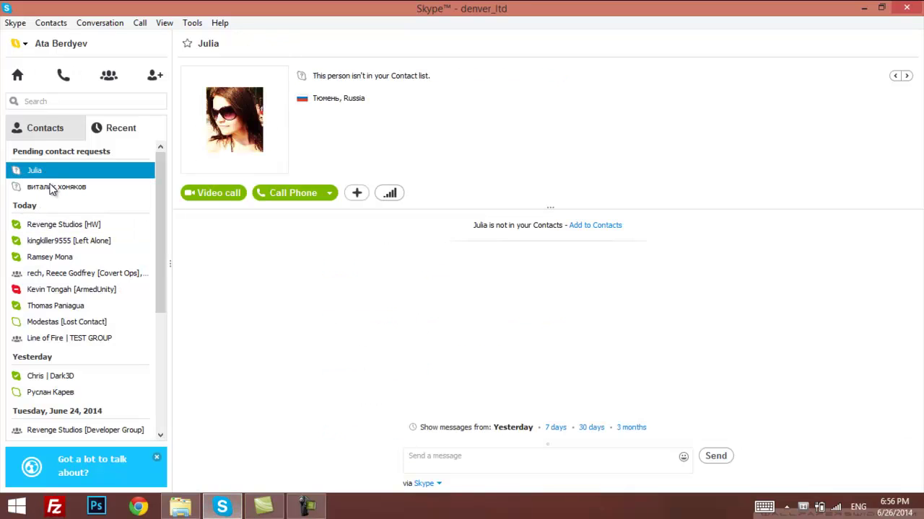
left_click(11, 23)
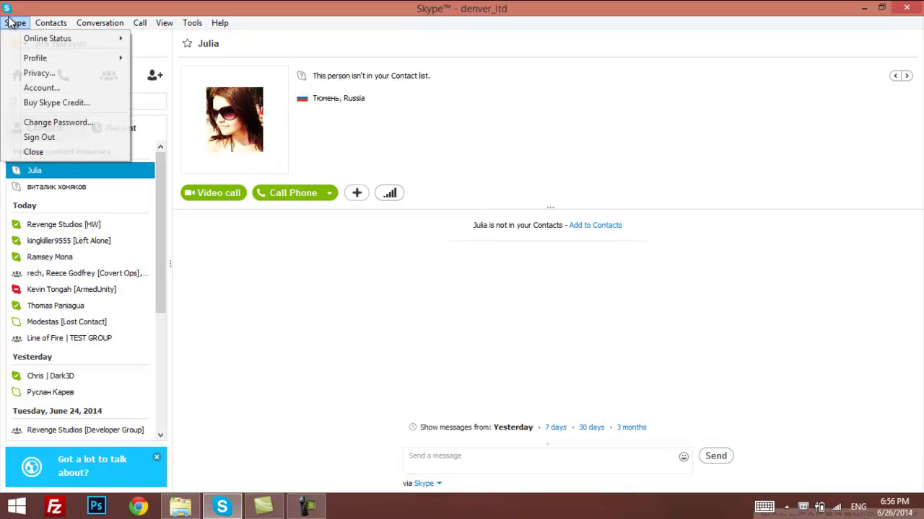
left_click(68, 136)
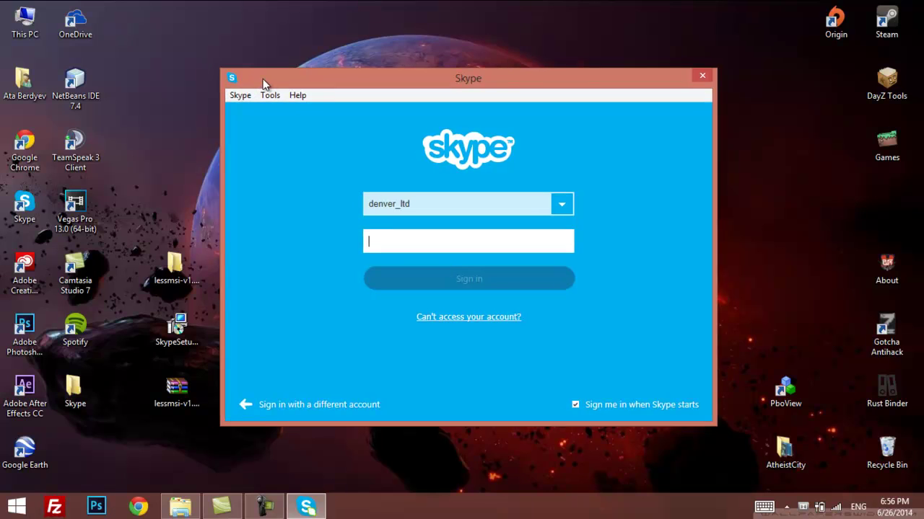
Step: Close Skype from the Skype menu on its sign-in screen
left_click(258, 103)
left_click(256, 113)
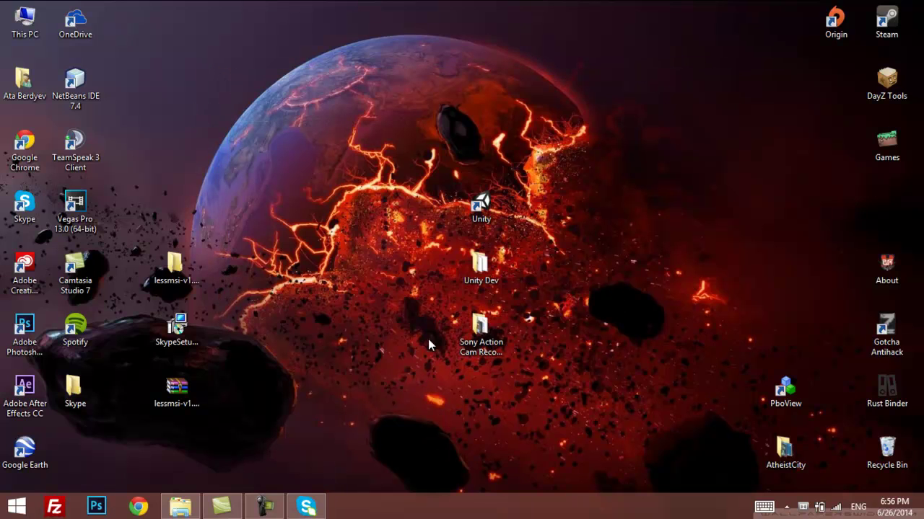
right_click(671, 488)
Step: End the Skype (32 bit) process in Task Manager, then close Task Manager
left_click(671, 466)
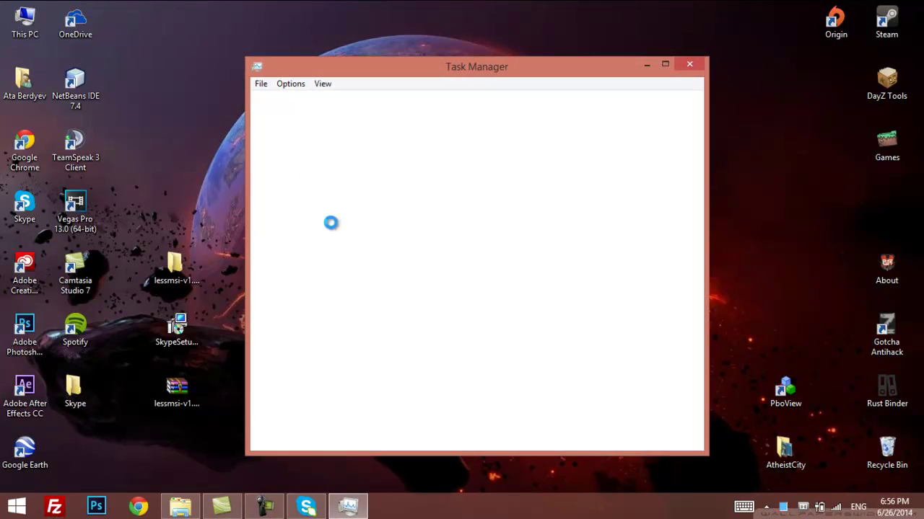
left_click(339, 219)
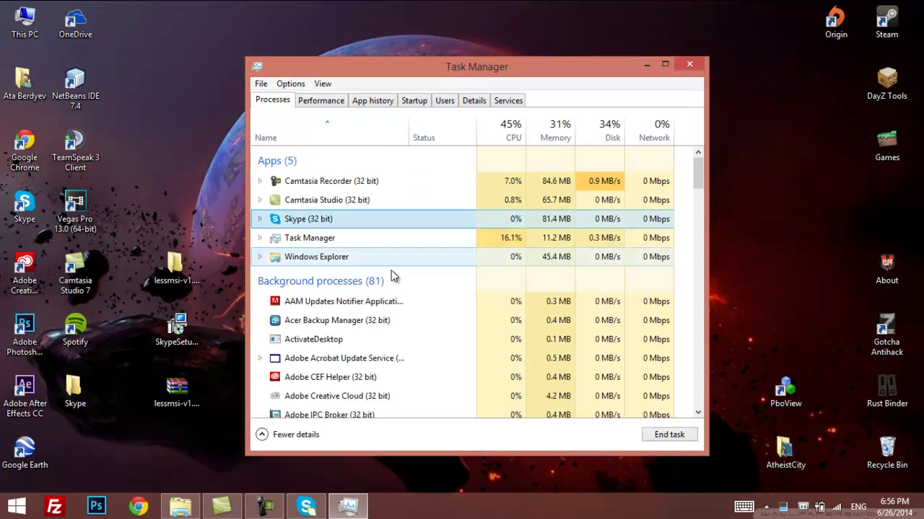
left_click(641, 433)
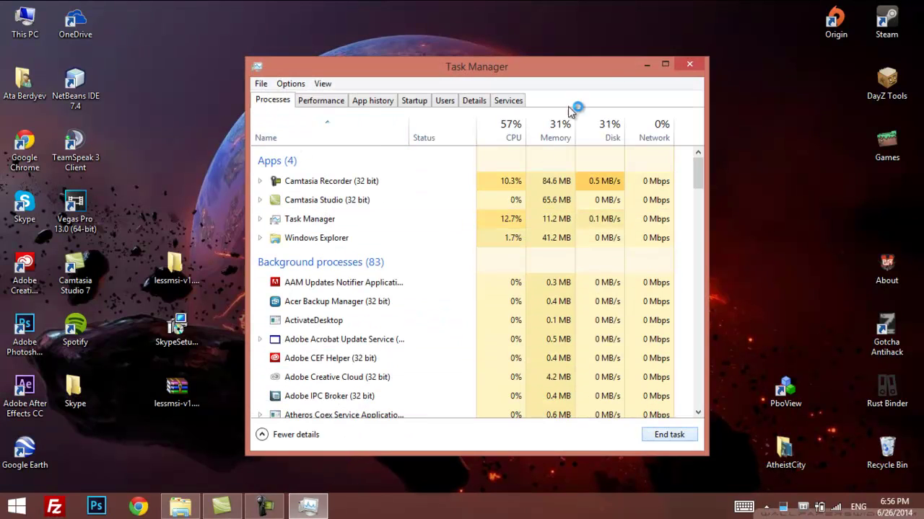
left_click(689, 67)
left_click_drag(75, 390, 169, 226)
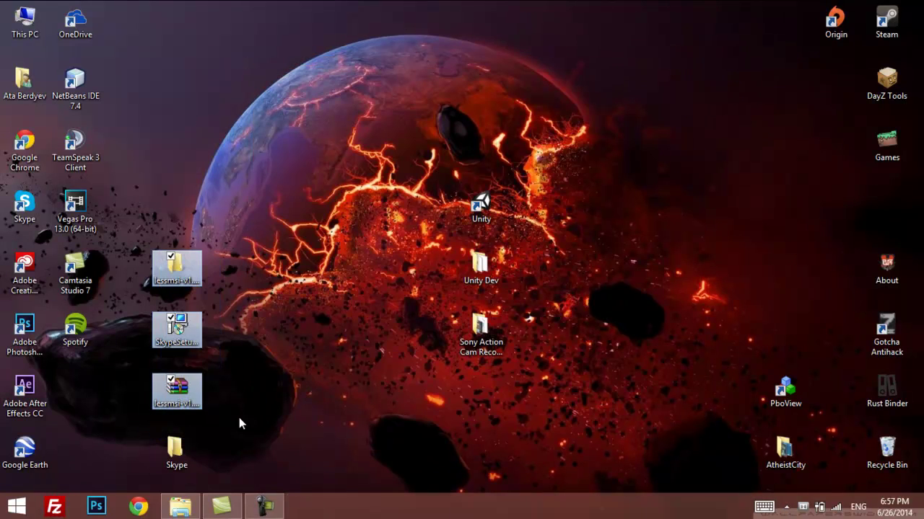
Step: Rearrange the Skype-related desktop icons and open the extracted Skype folder
left_click_drag(236, 438, 153, 212)
left_click_drag(177, 451, 228, 329)
double_click(228, 330)
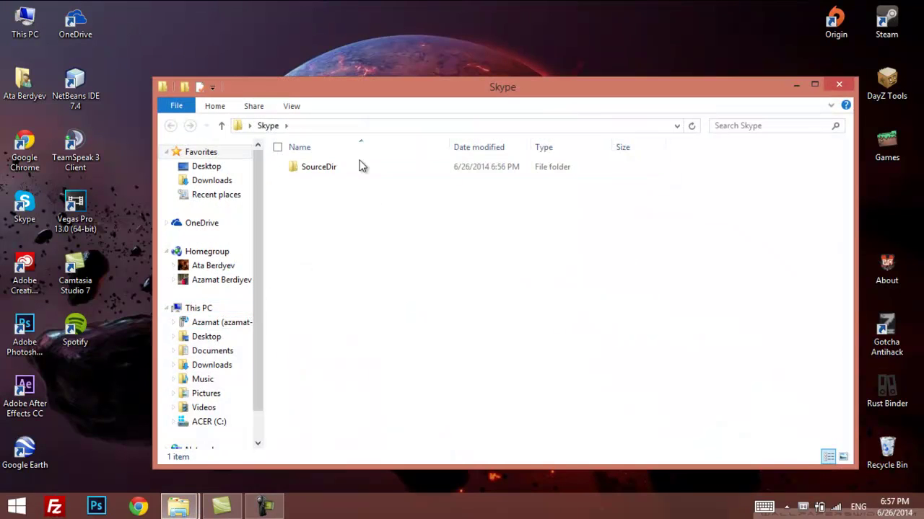
Step: Run Skype.exe from SourceDir\Program Files\Skype\Phone in the extracted folder
double_click(359, 165)
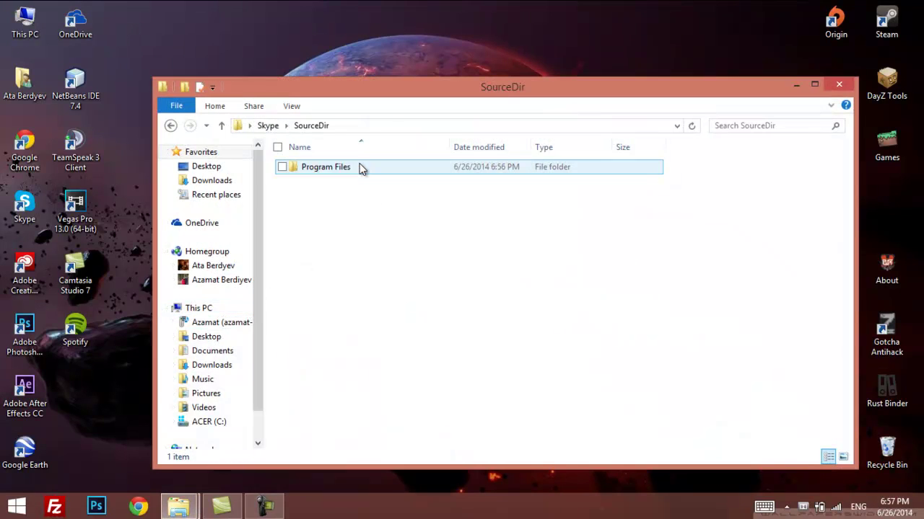
left_click(360, 165)
double_click(359, 165)
double_click(358, 167)
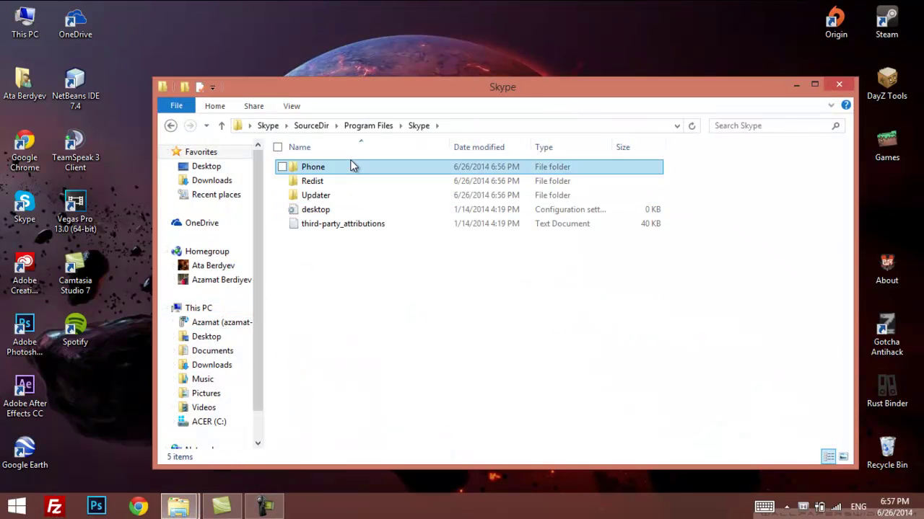
double_click(351, 168)
double_click(342, 184)
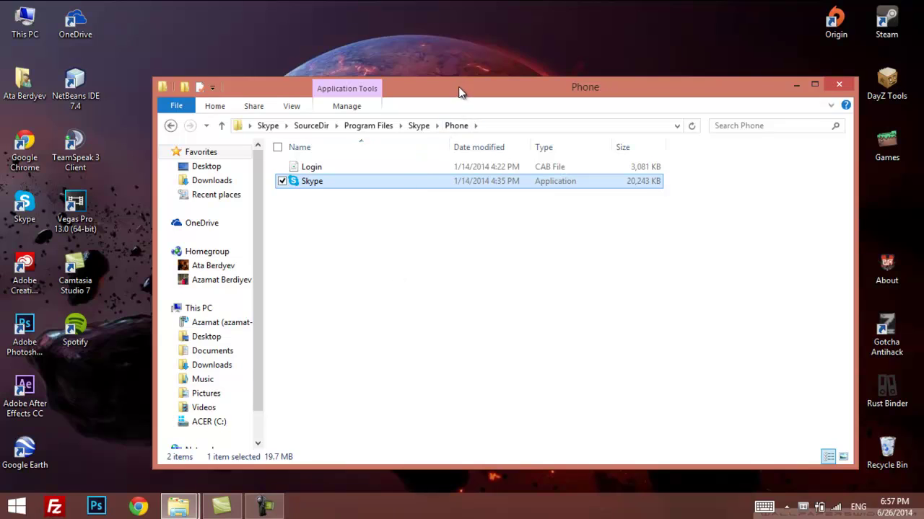
left_click_drag(460, 92, 601, 75)
Step: Sign in to the extracted Skype and allow it access through Windows Firewall
left_click(744, 74)
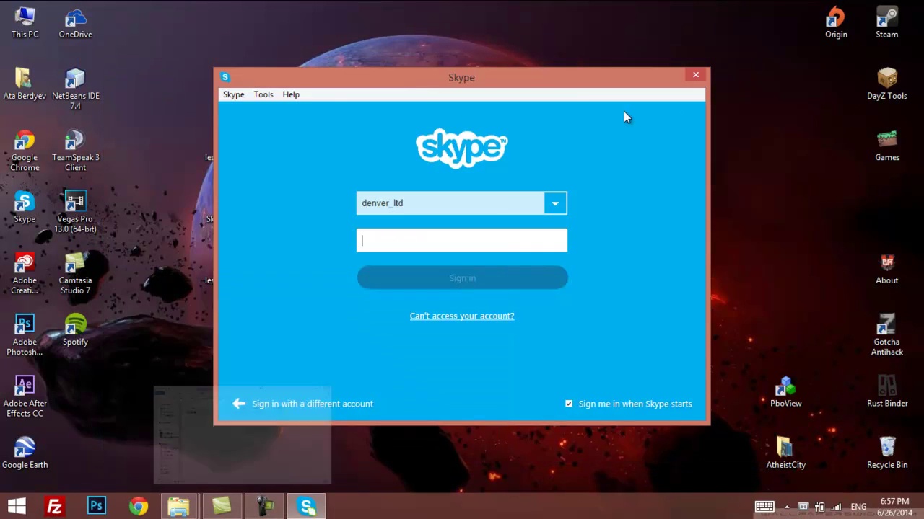
left_click_drag(538, 79, 548, 78)
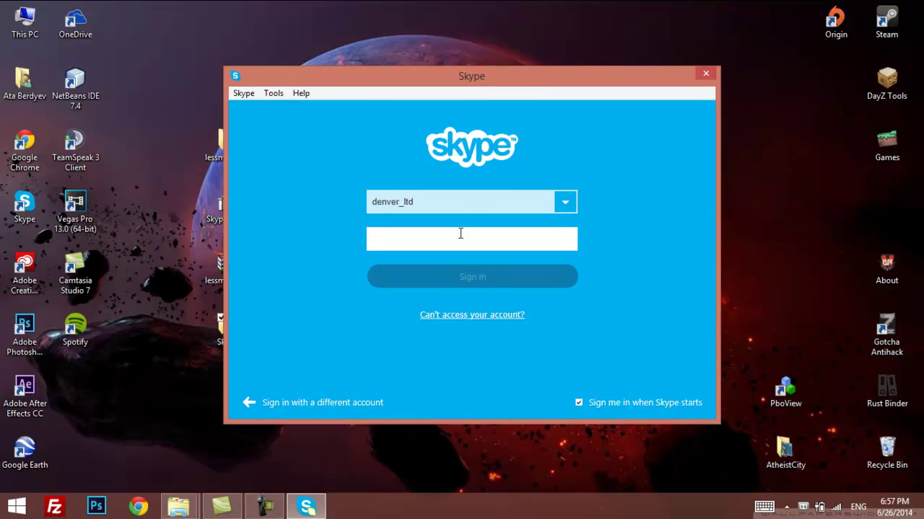
left_click(463, 267)
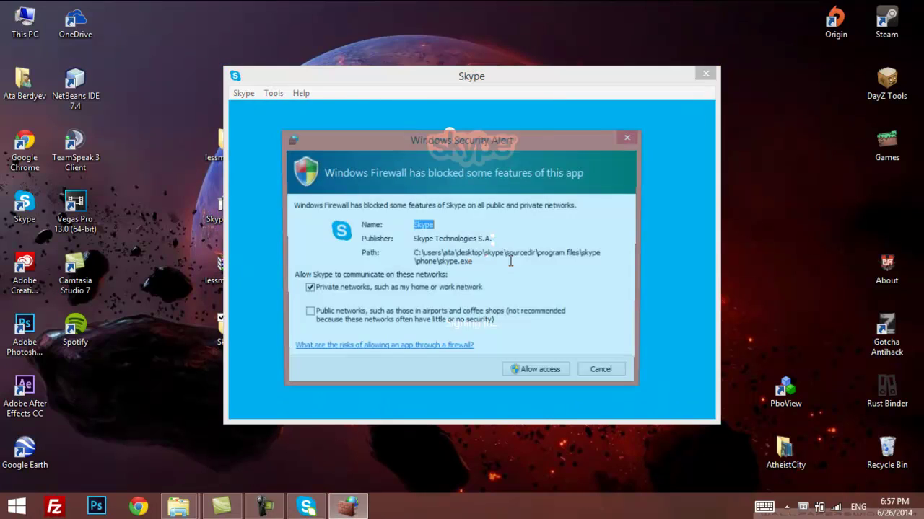
left_click(559, 376)
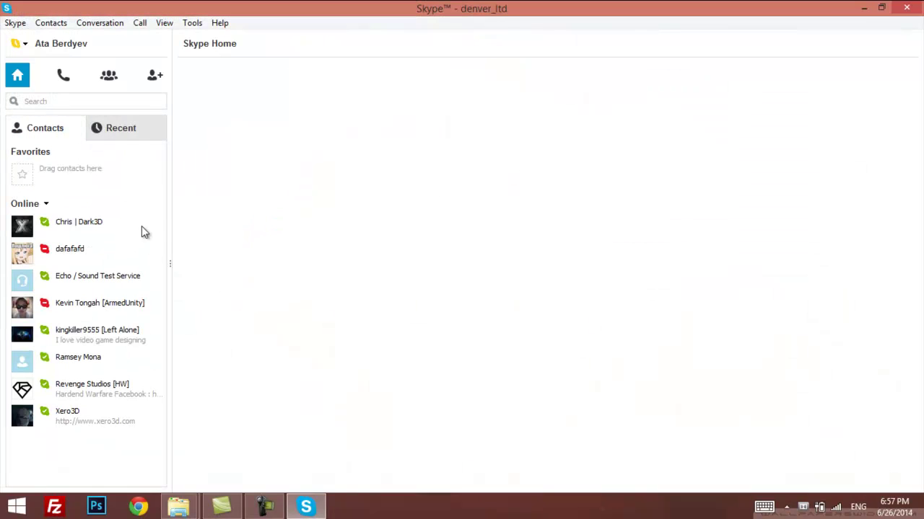
Step: Close the extracted Skype's main window with its title-bar X button
left_click(914, 13)
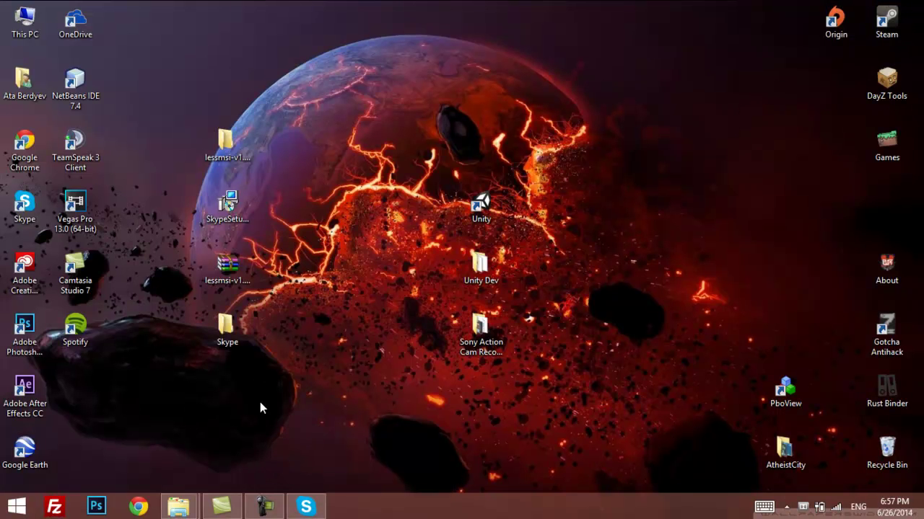
left_click(278, 506)
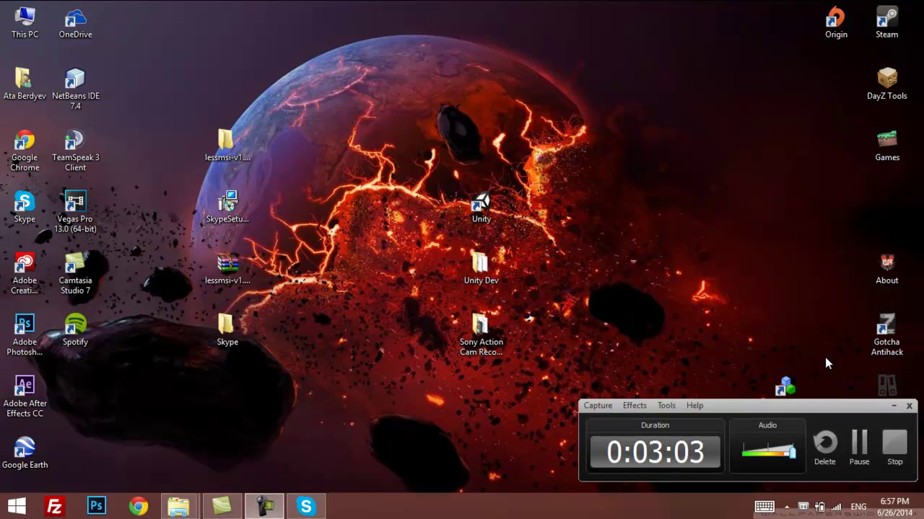